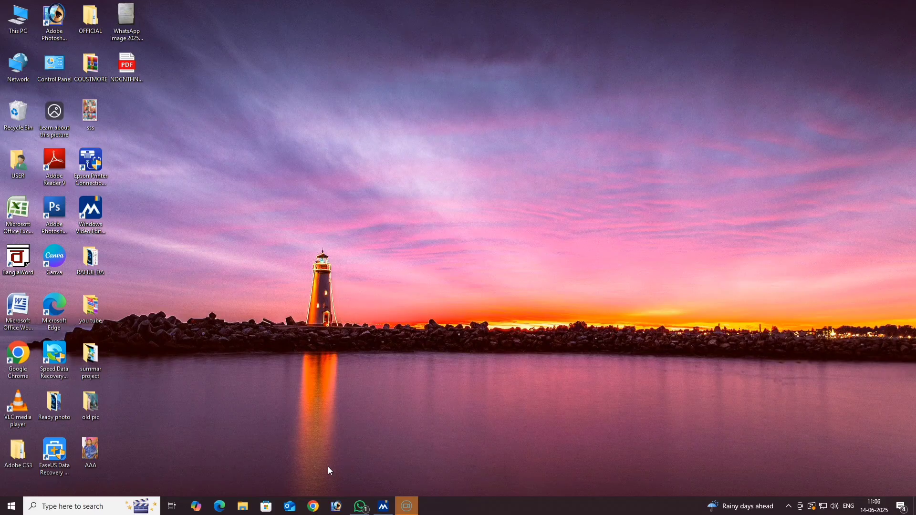
- Launch Google Chrome from the taskbar to a new tab with the Google start page
{"action": "left_click", "coordinate": [314, 507]}
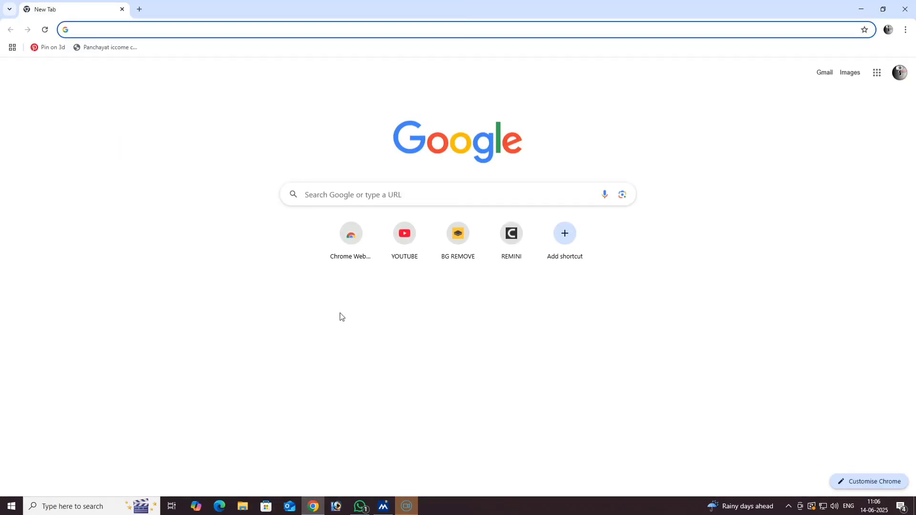
- Search Google for 'banglarbhumi' and open the official banglarbhumi.gov.in portal
{"action": "left_click", "coordinate": [410, 194]}
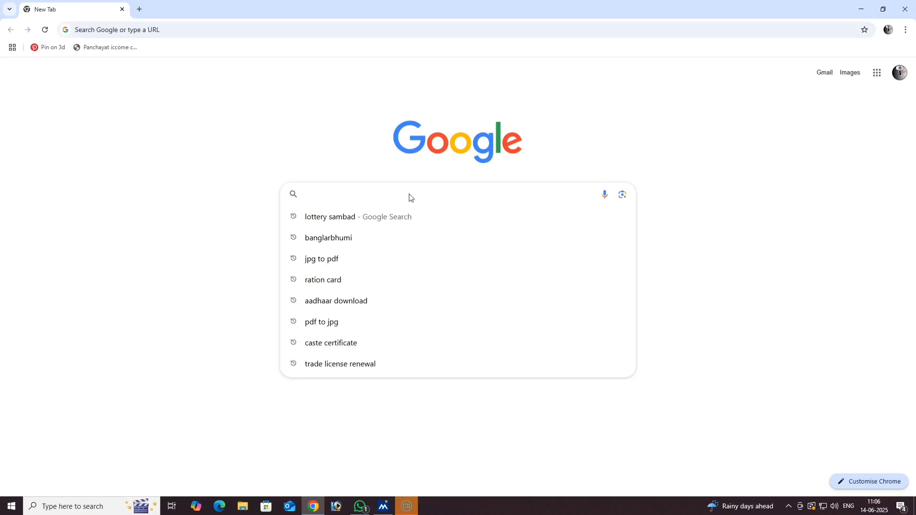
{"action": "type", "text": "BANglarshiksha"}
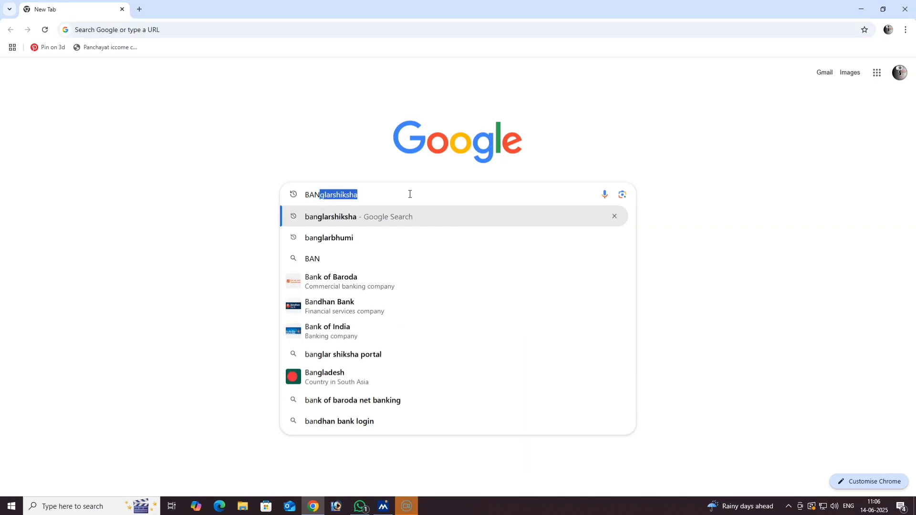
{"action": "left_click", "coordinate": [340, 246]}
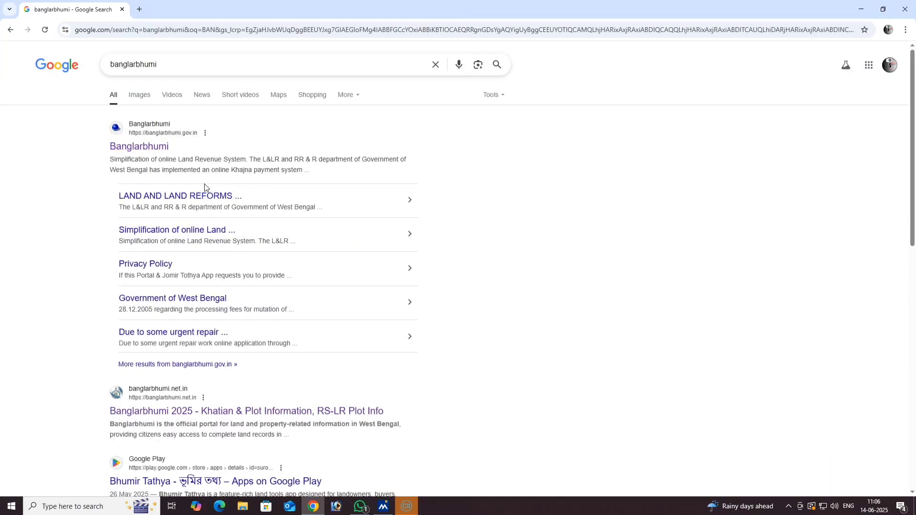
{"action": "left_click", "coordinate": [148, 151]}
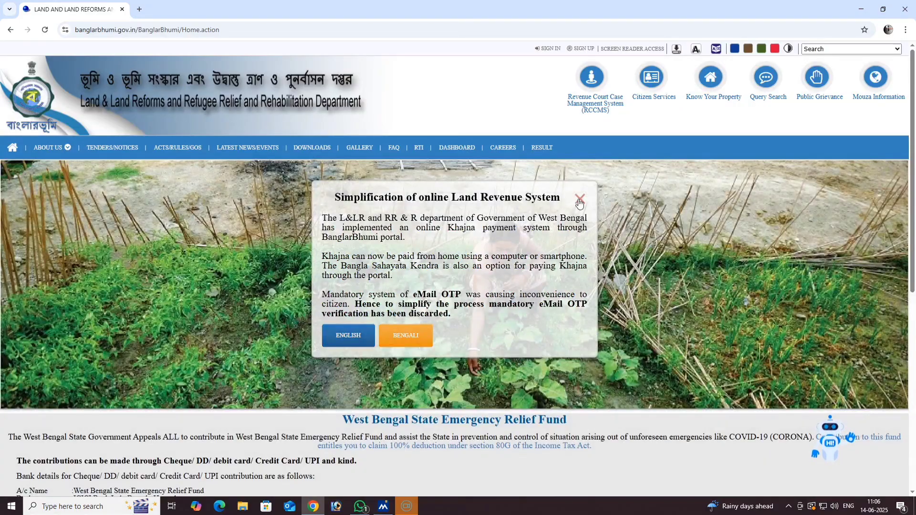
- Close the 'Simplification of online Land Revenue System' popup on the Banglarbhumi homepage
{"action": "left_click", "coordinate": [579, 200]}
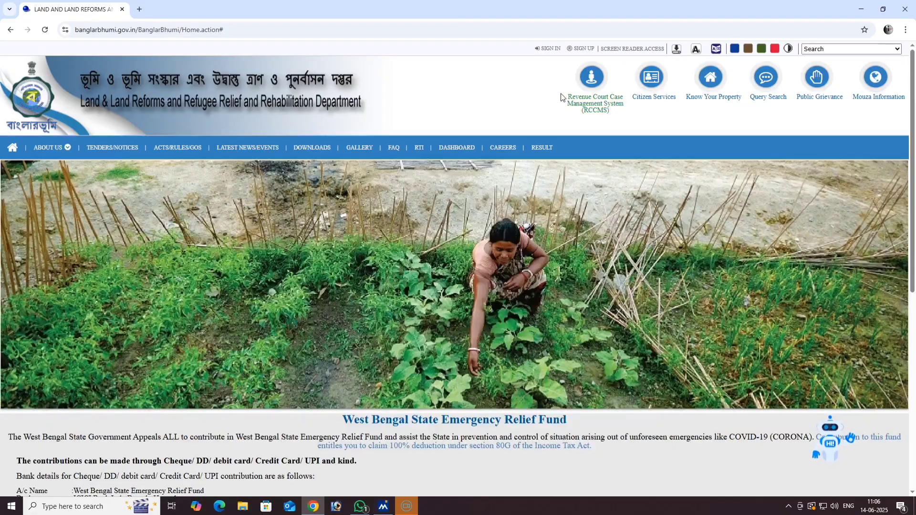
- Go to Citizen Services > Service Delivery > ROR Request to reach the citizen login
{"action": "left_click", "coordinate": [652, 79]}
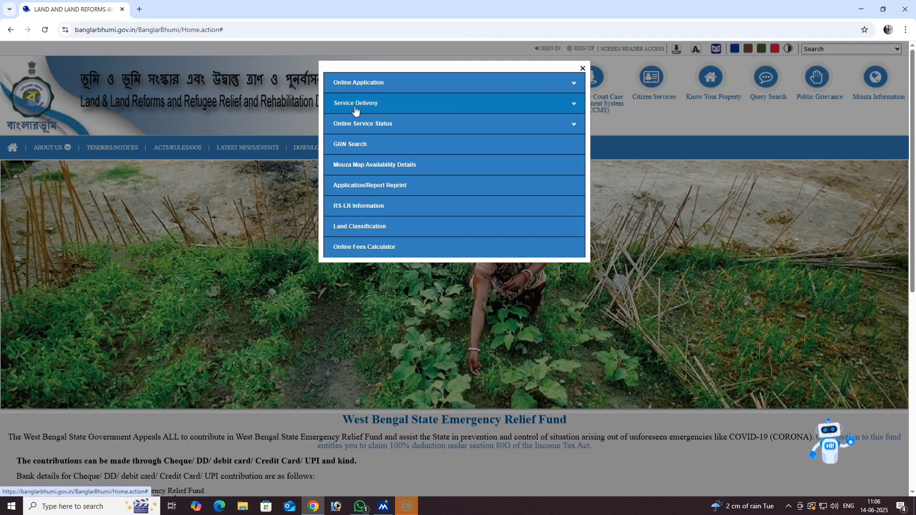
{"action": "left_click", "coordinate": [400, 106]}
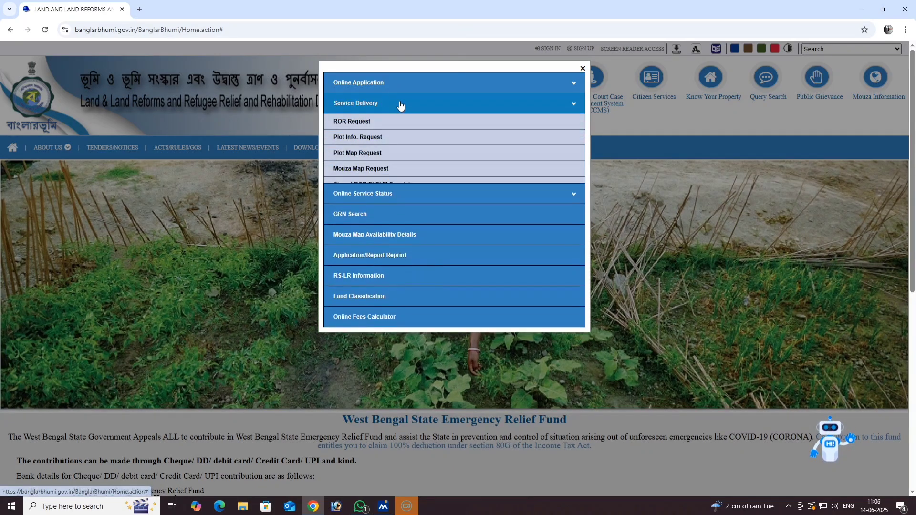
{"action": "left_click", "coordinate": [351, 122]}
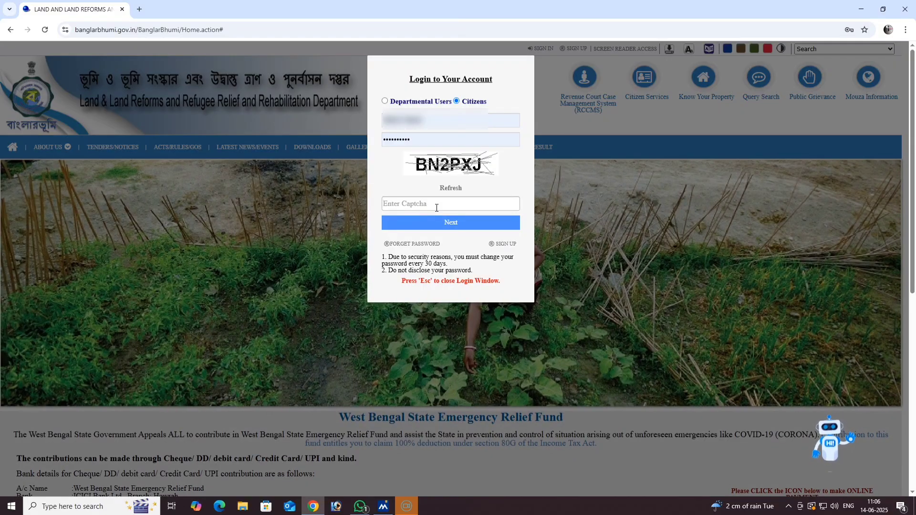
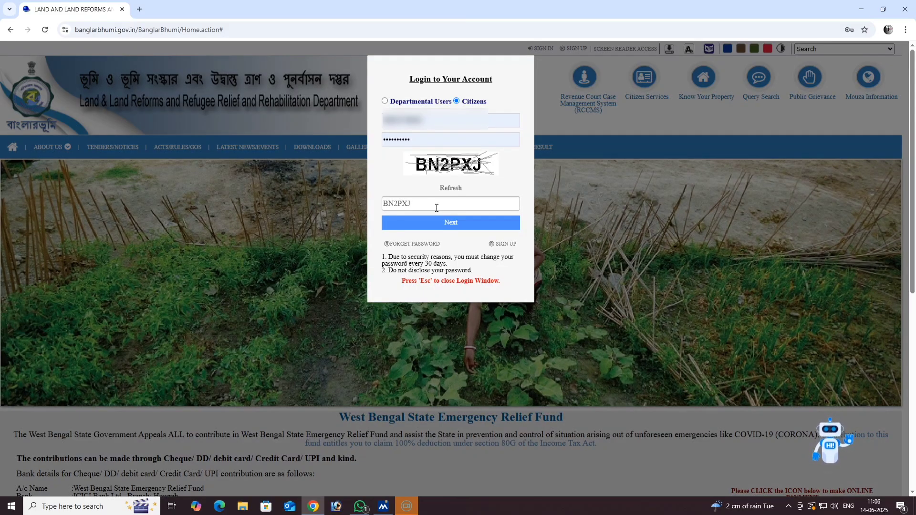
- Log in as a citizen by entering the captcha, then the received OTP
{"action": "left_click", "coordinate": [440, 223]}
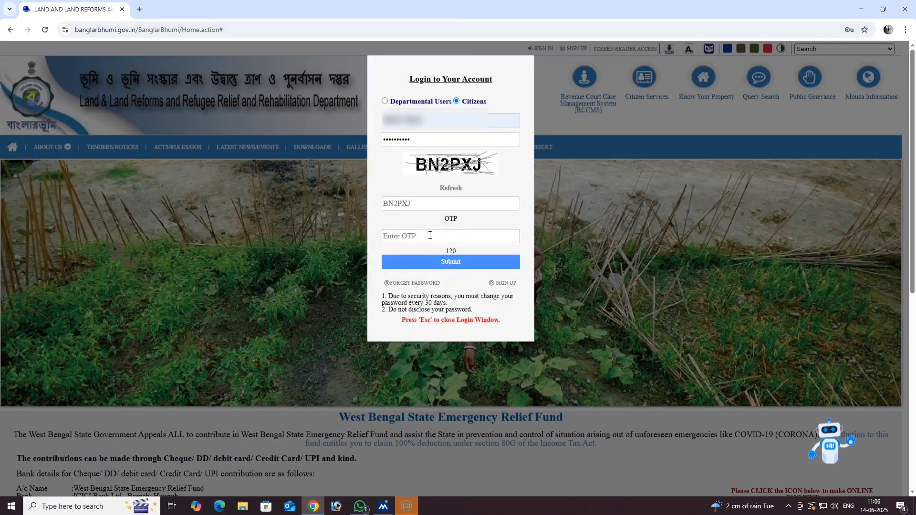
{"action": "left_click", "coordinate": [430, 236]}
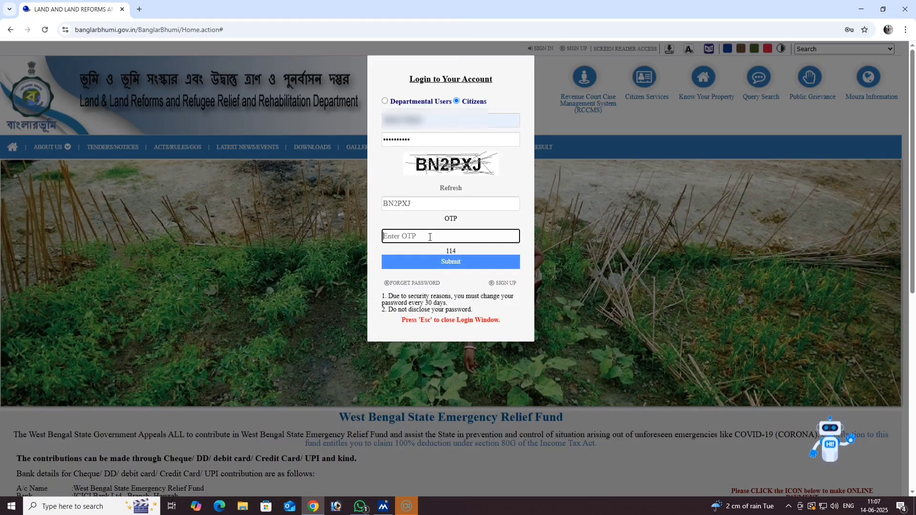
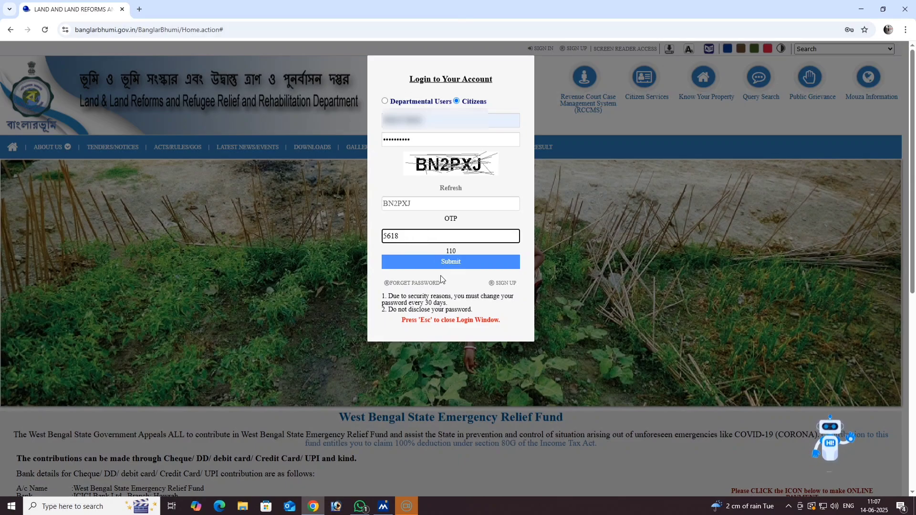
{"action": "left_click", "coordinate": [445, 264]}
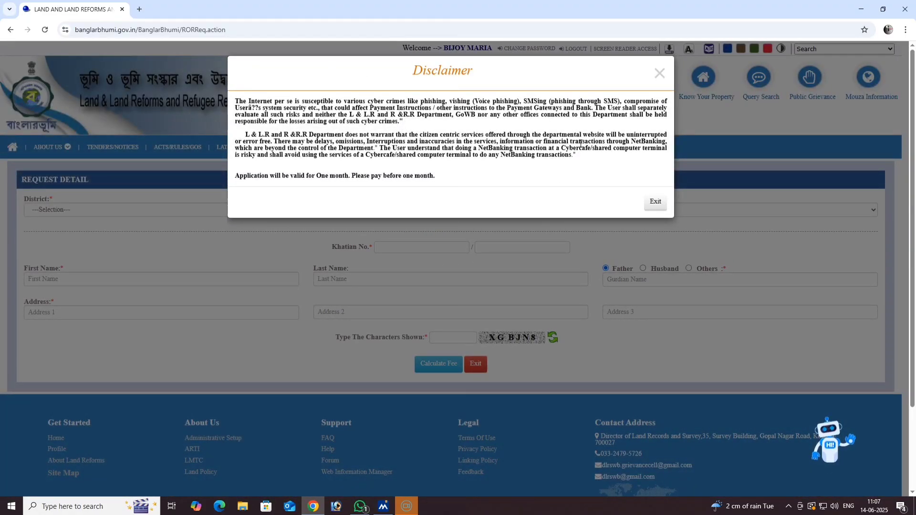
- Dismiss the disclaimer and set District to BIRBHUM and Block to MD. BAZAR
{"action": "left_click", "coordinate": [662, 76]}
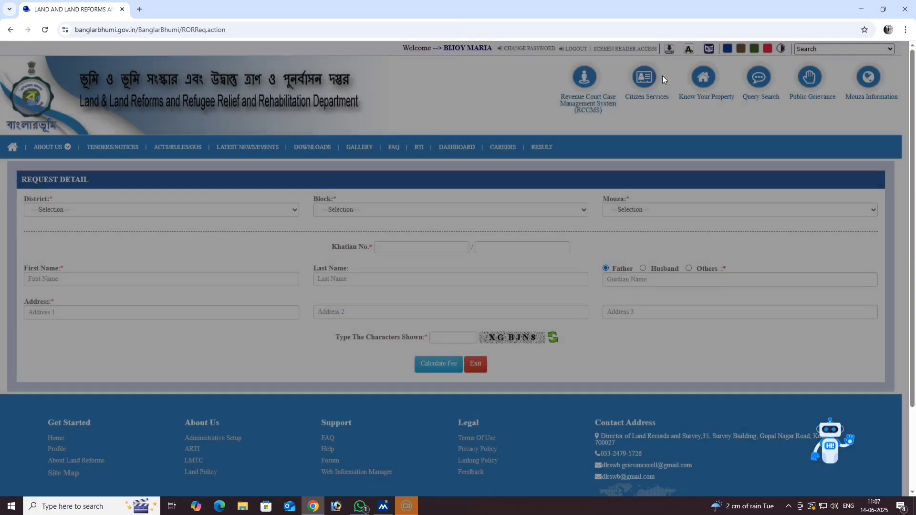
{"action": "left_click", "coordinate": [60, 212]}
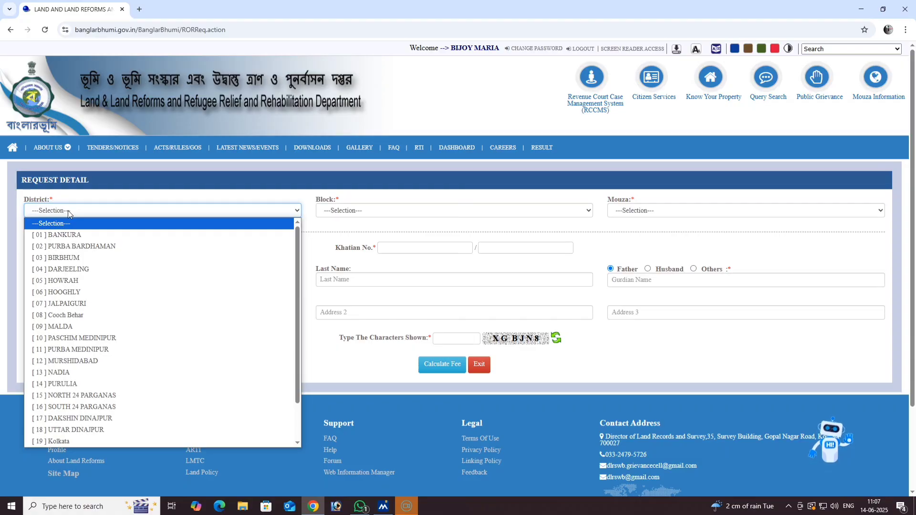
{"action": "left_click", "coordinate": [74, 258]}
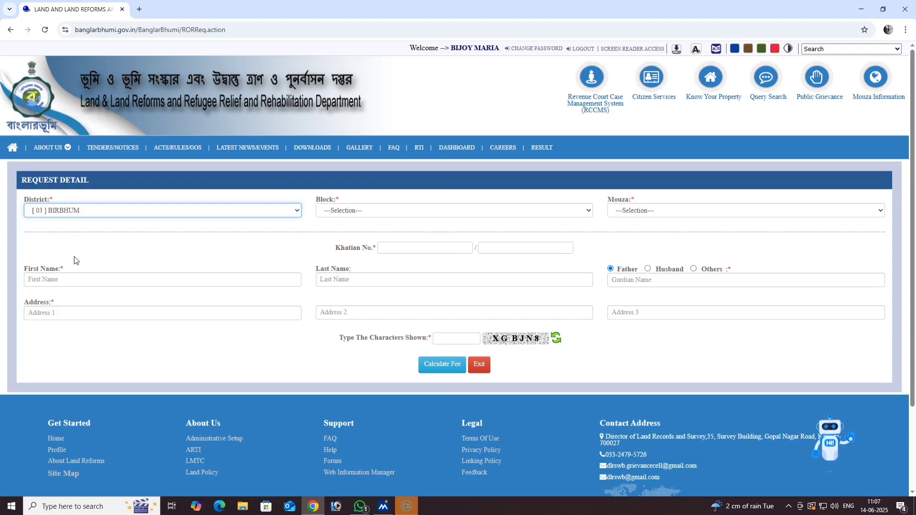
{"action": "left_click", "coordinate": [368, 217]}
{"action": "left_click", "coordinate": [373, 327]}
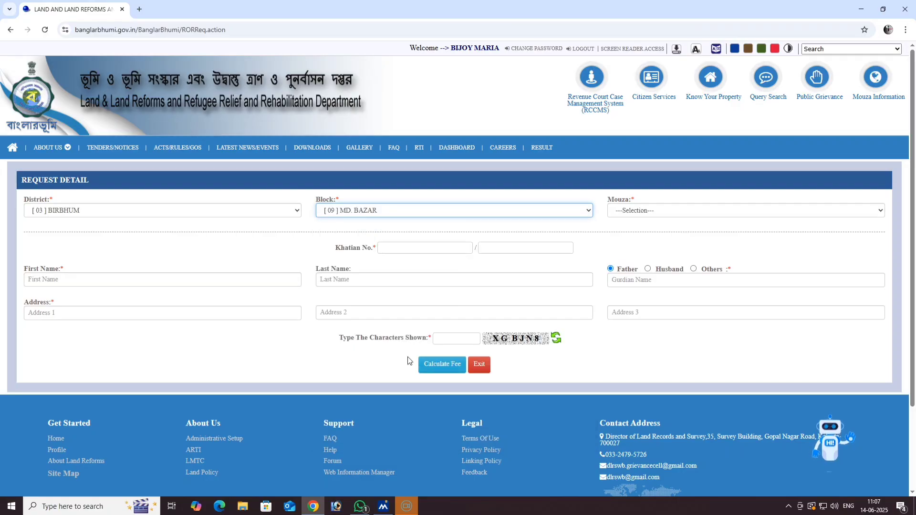
- Browse the Mouza dropdown list for the MD. BAZAR block
{"action": "left_click", "coordinate": [667, 211]}
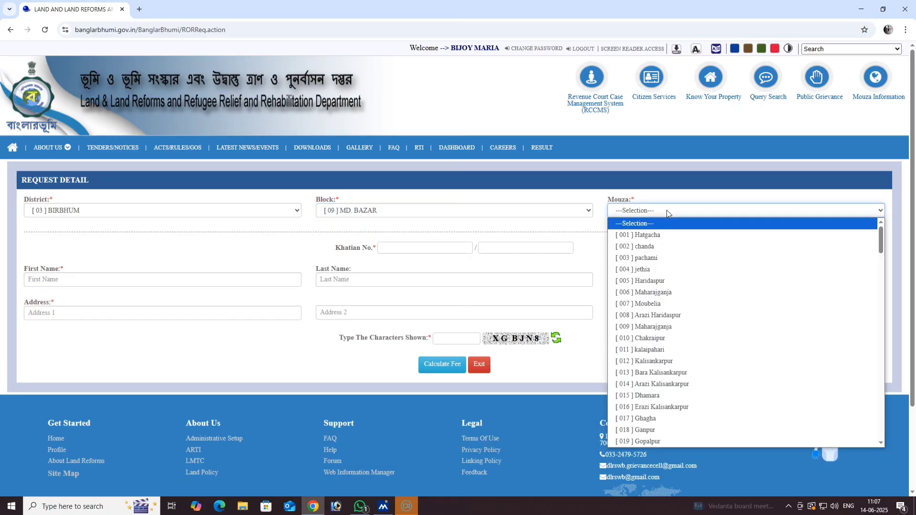
{"action": "scroll", "coordinate": [644, 418], "scroll_direction": "down", "scroll_amount": 10}
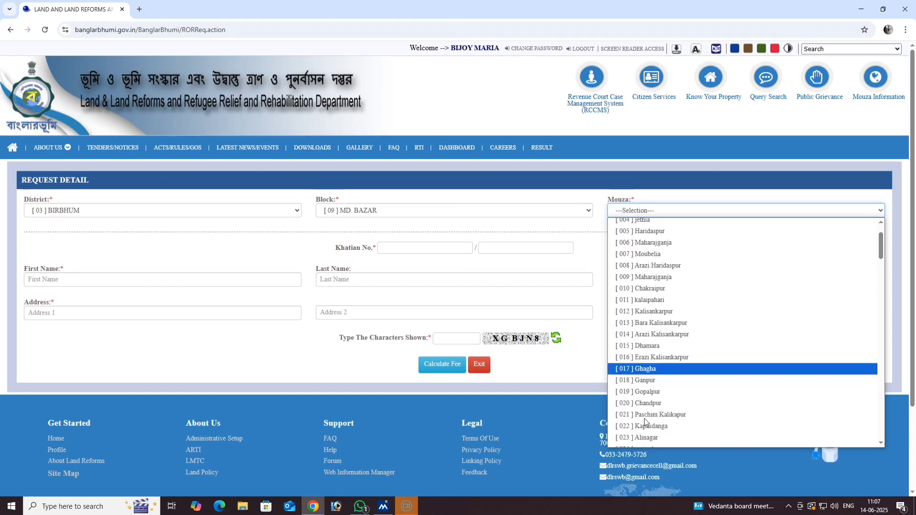
{"action": "scroll", "coordinate": [648, 414], "scroll_direction": "down", "scroll_amount": 17}
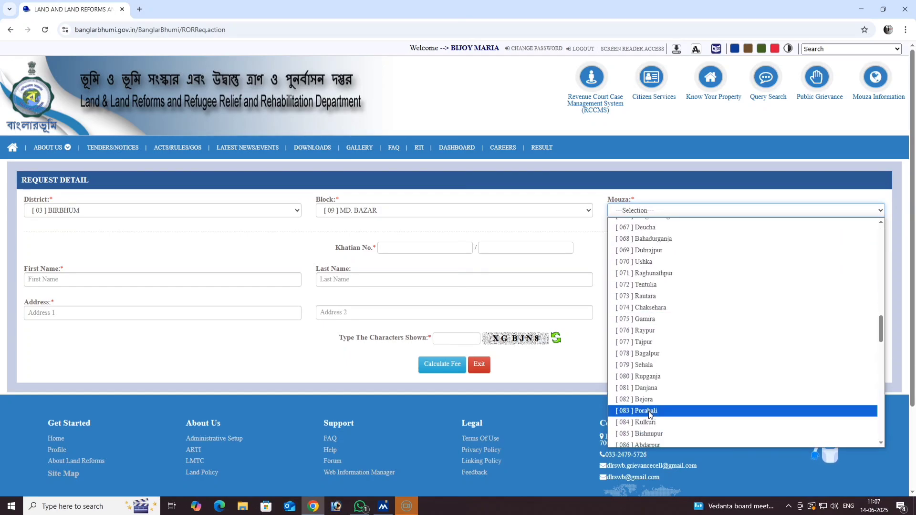
{"action": "scroll", "coordinate": [649, 411], "scroll_direction": "down", "scroll_amount": 5}
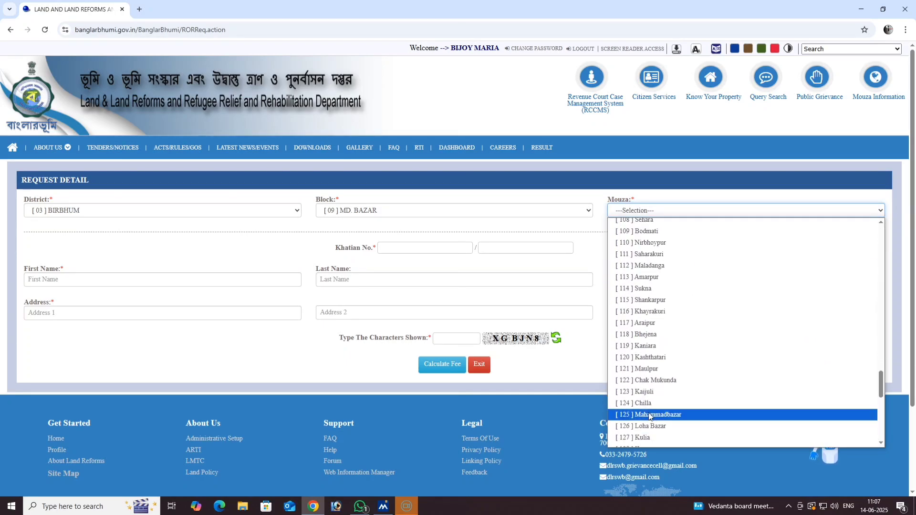
- Select Loha Bazar as the mouza and enter khatian number 1570
{"action": "left_click", "coordinate": [642, 424]}
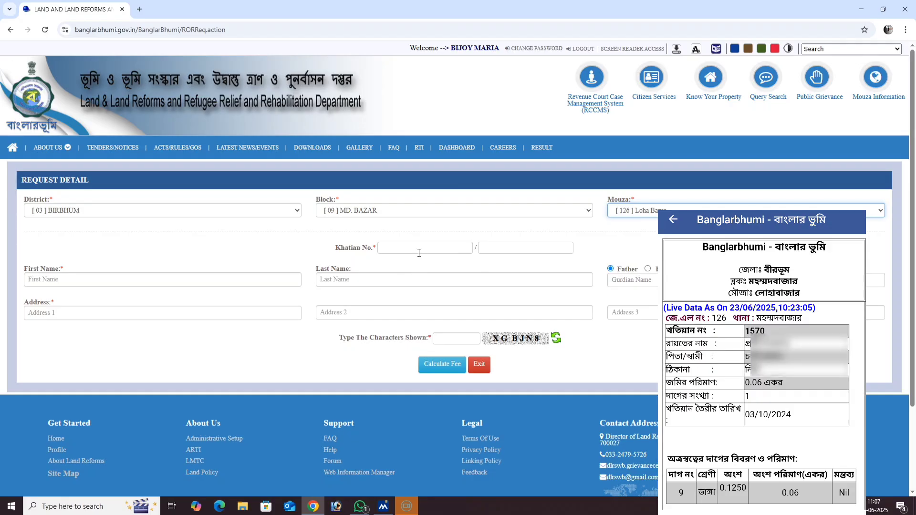
{"action": "left_click", "coordinate": [419, 248]}
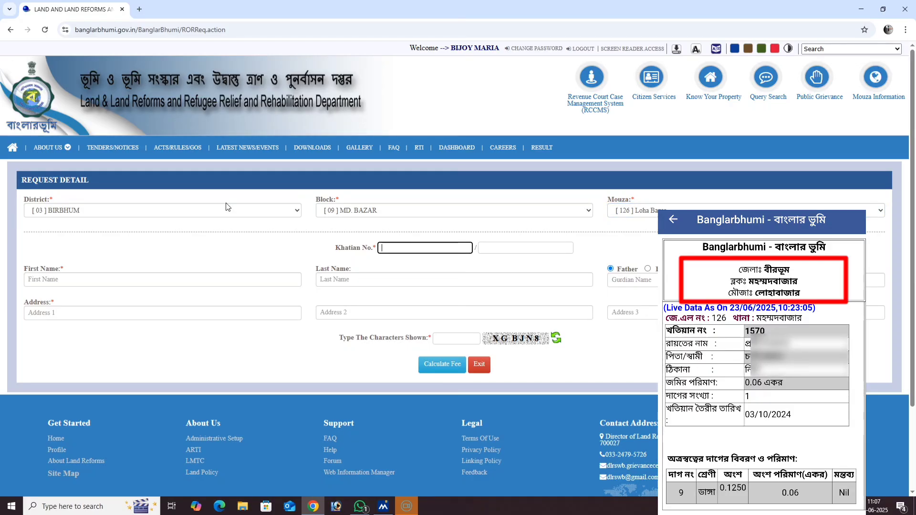
{"action": "type", "text": "1570"}
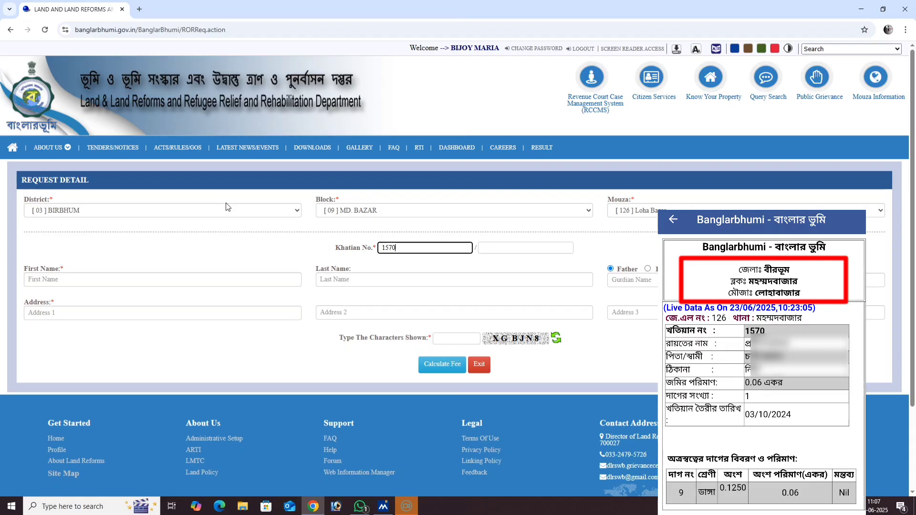
- Enter the applicant's first name, last name and father's name
{"action": "left_click", "coordinate": [79, 281]}
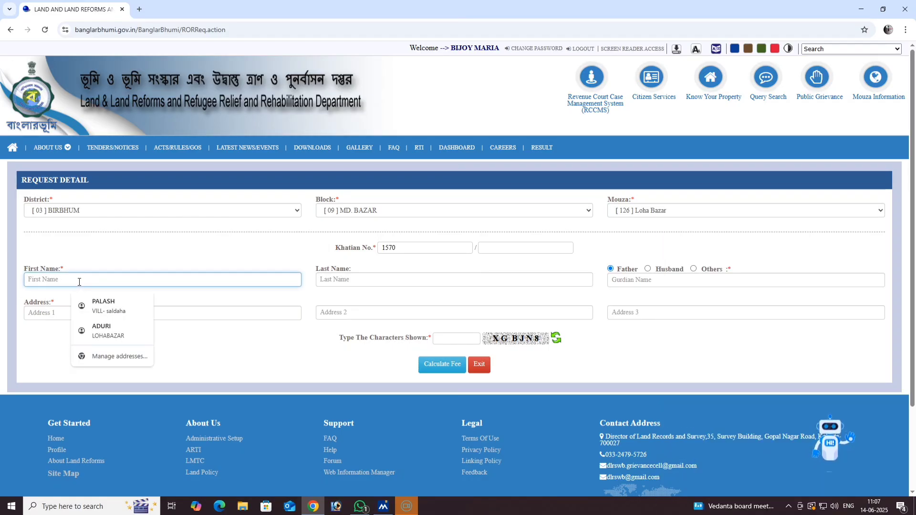
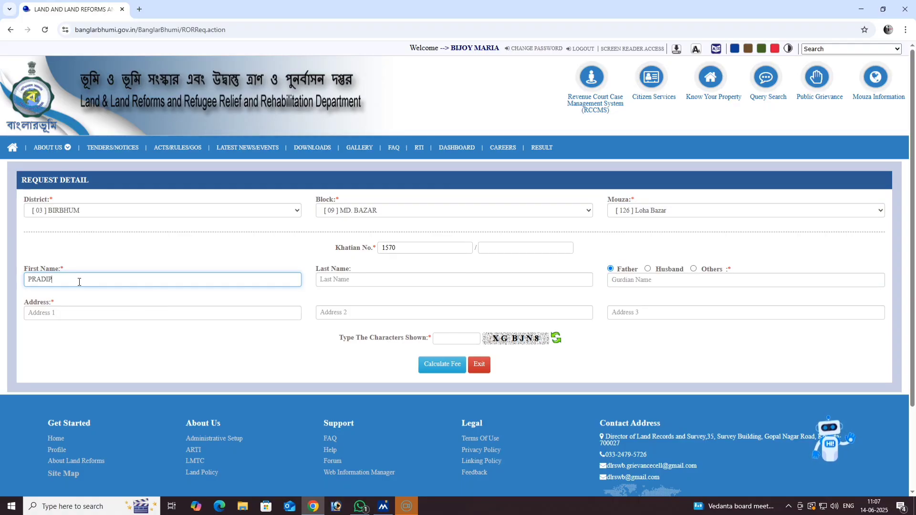
{"action": "left_click", "coordinate": [371, 280]}
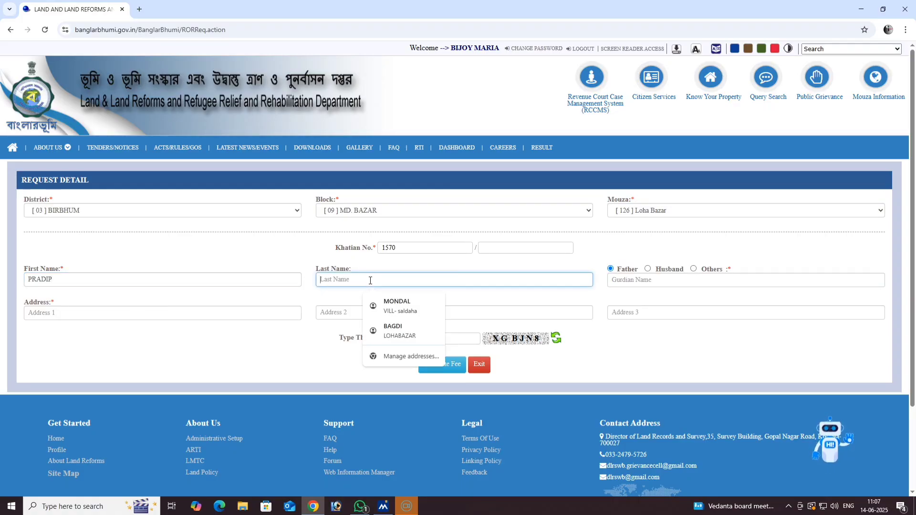
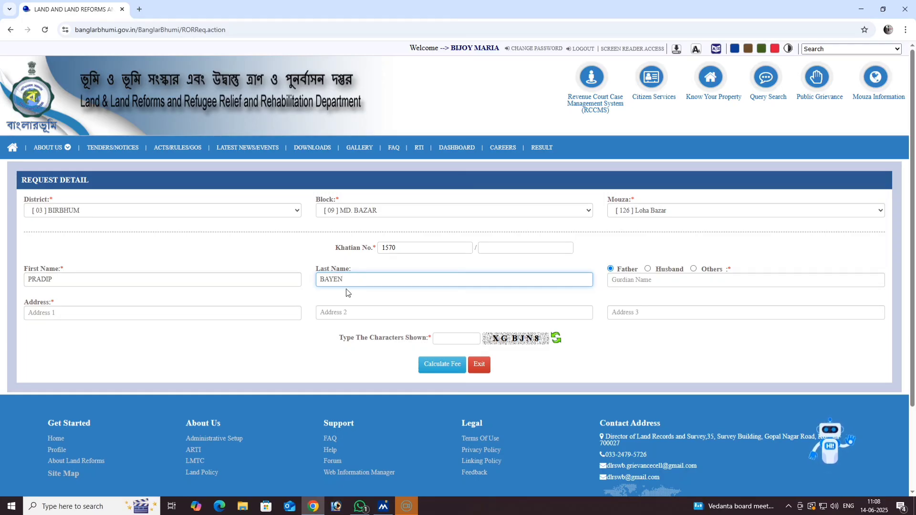
{"action": "left_click", "coordinate": [658, 283]}
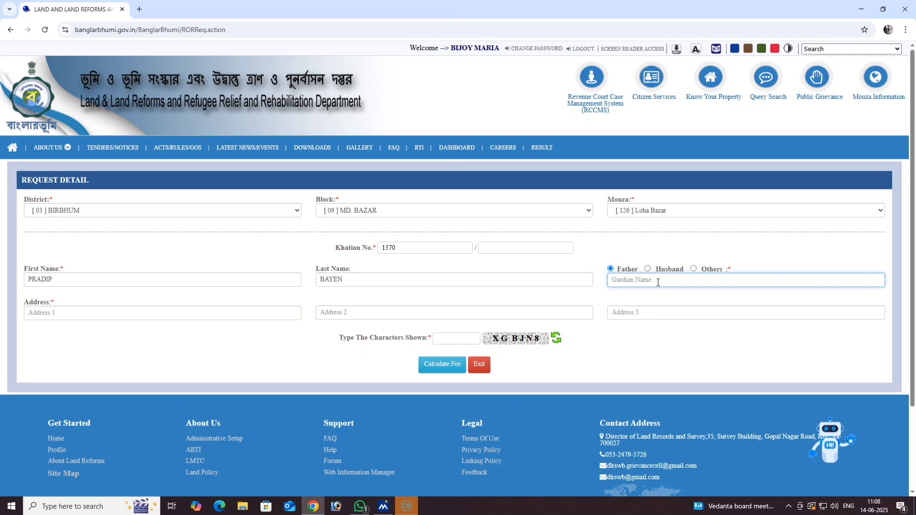
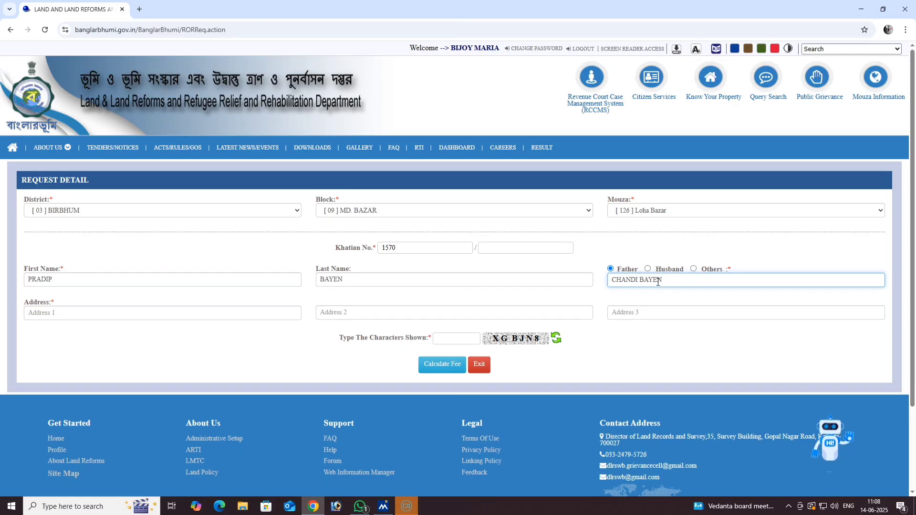
- Fill in the three address lines with the applicant's postal address
{"action": "left_click", "coordinate": [57, 312]}
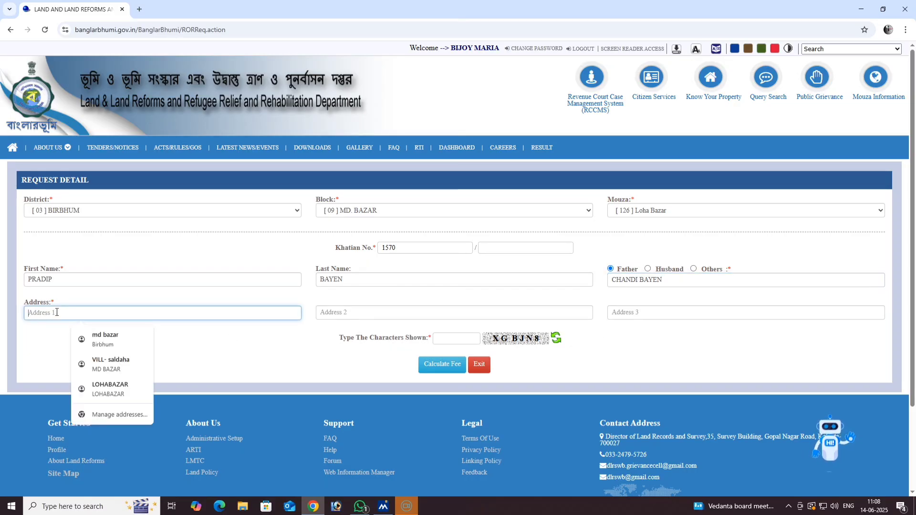
{"action": "type", "text": "LOHA"}
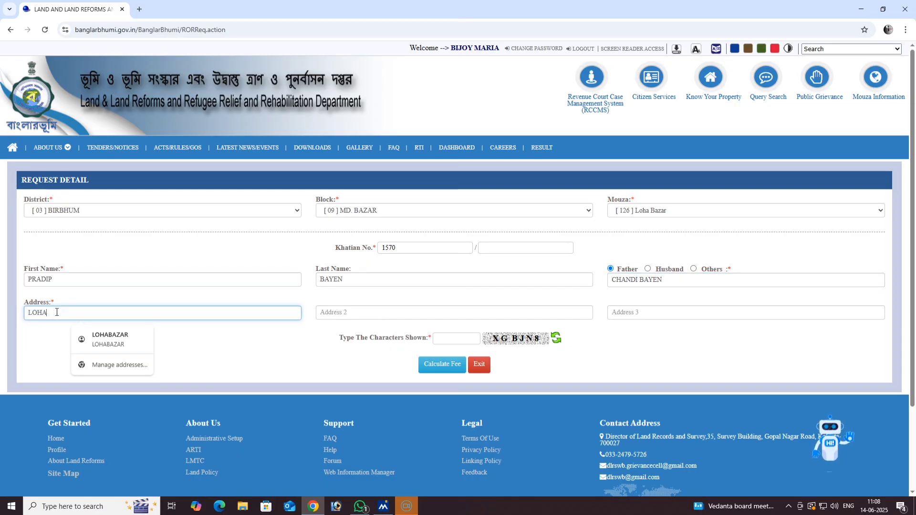
{"action": "type", "text": "BAZAR"}
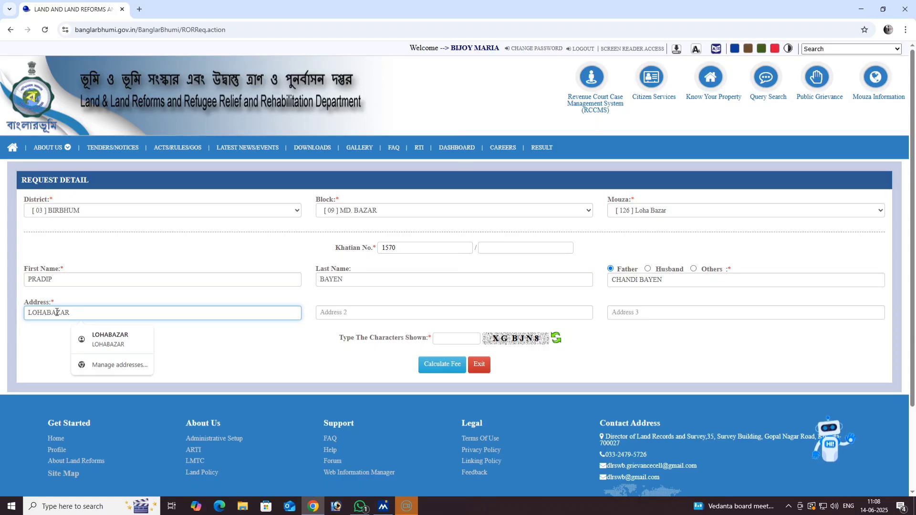
{"action": "left_click", "coordinate": [360, 313]}
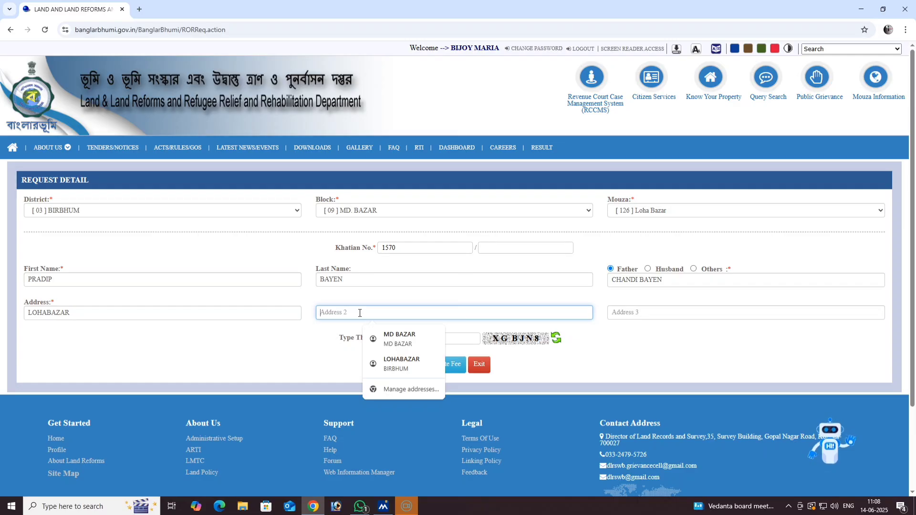
{"action": "type", "text": "MD BAZAR"}
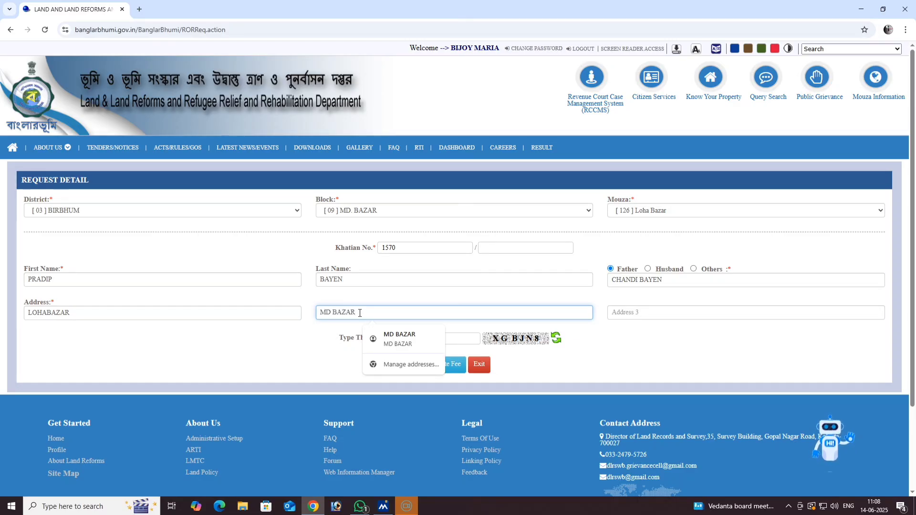
{"action": "left_click", "coordinate": [653, 313]}
{"action": "type", "text": "B"}
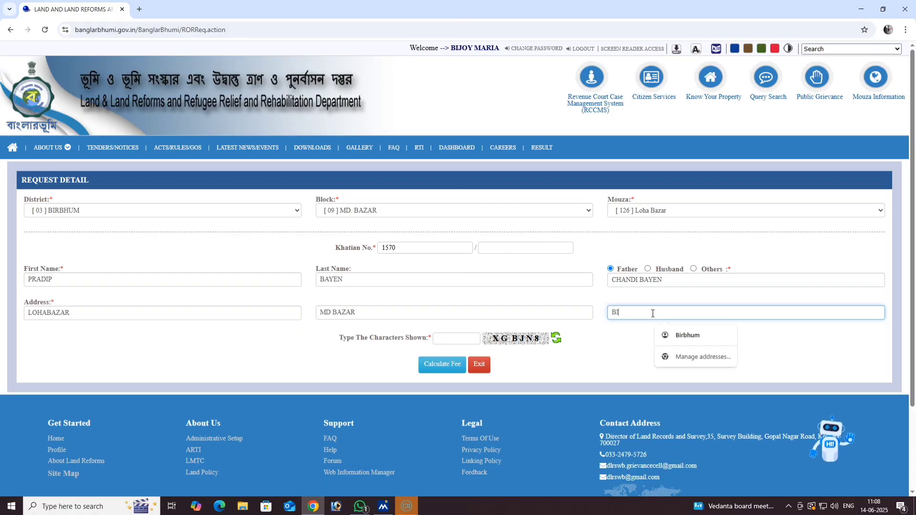
{"action": "type", "text": "IRBHUM"}
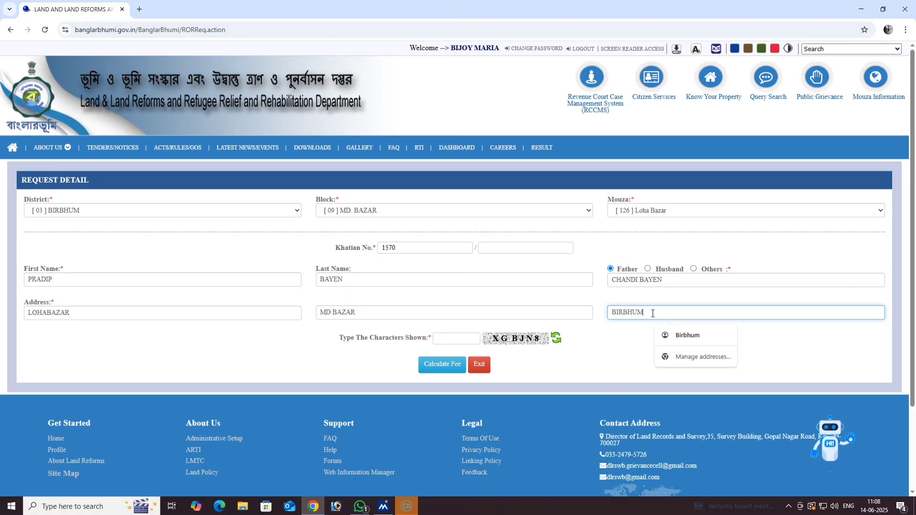
- Enter the verification characters and calculate the ROR request fee
{"action": "left_click", "coordinate": [457, 341]}
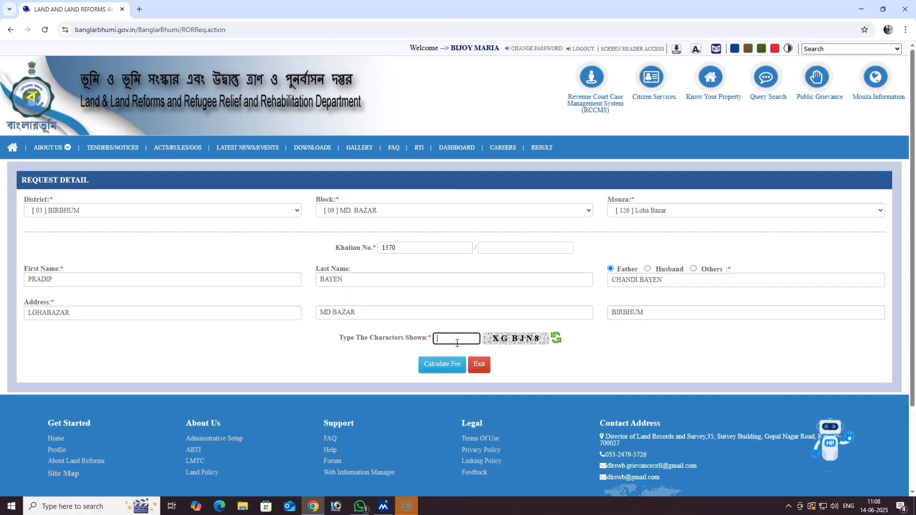
{"action": "type", "text": "XGBJN8"}
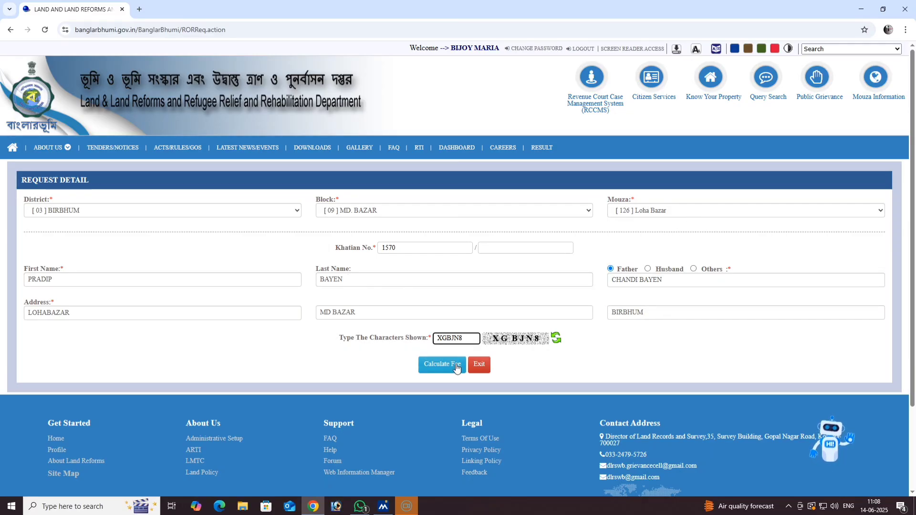
{"action": "left_click", "coordinate": [441, 367]}
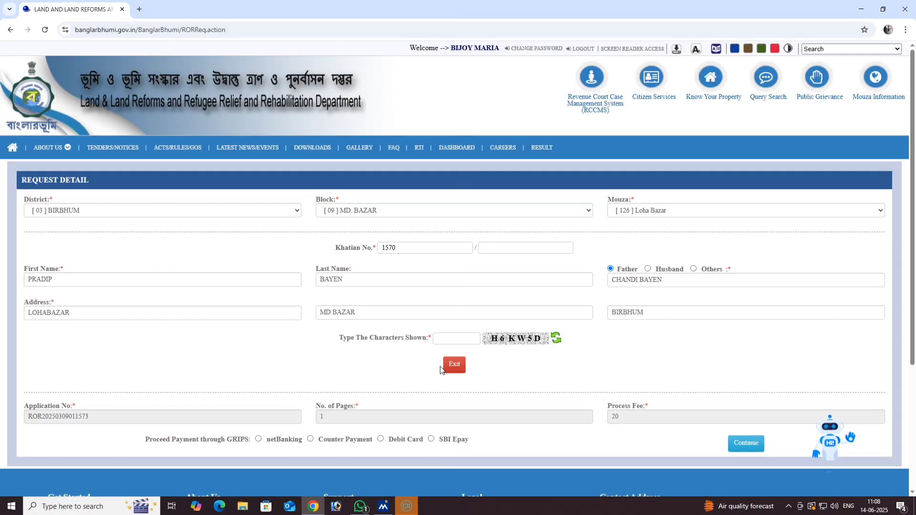
{"action": "scroll", "coordinate": [349, 380], "scroll_direction": "down", "scroll_amount": 2}
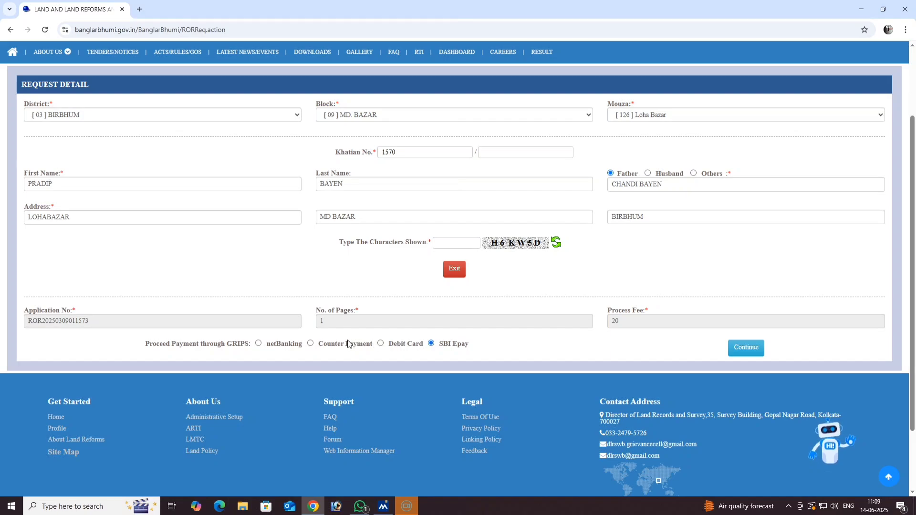
- Submit the request for SBI Epay payment and continue to the GRIPS portal
{"action": "left_click", "coordinate": [756, 349]}
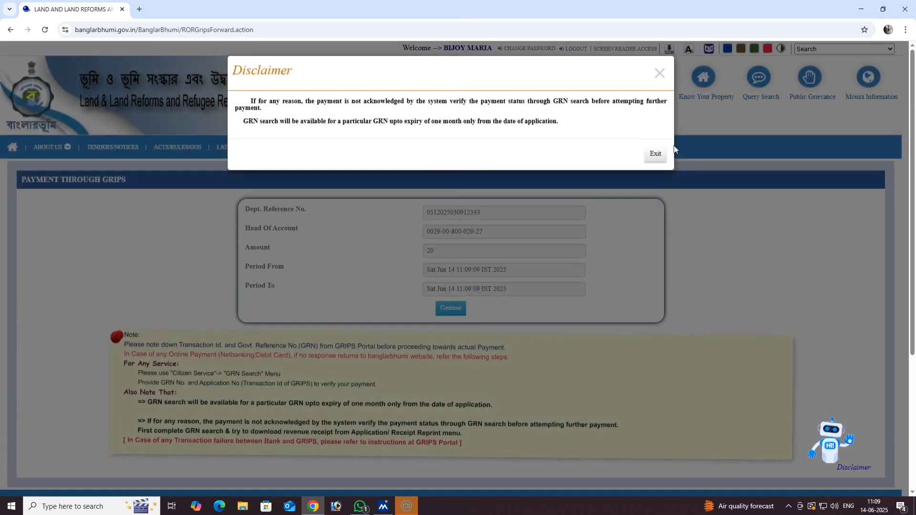
{"action": "left_click", "coordinate": [660, 73]}
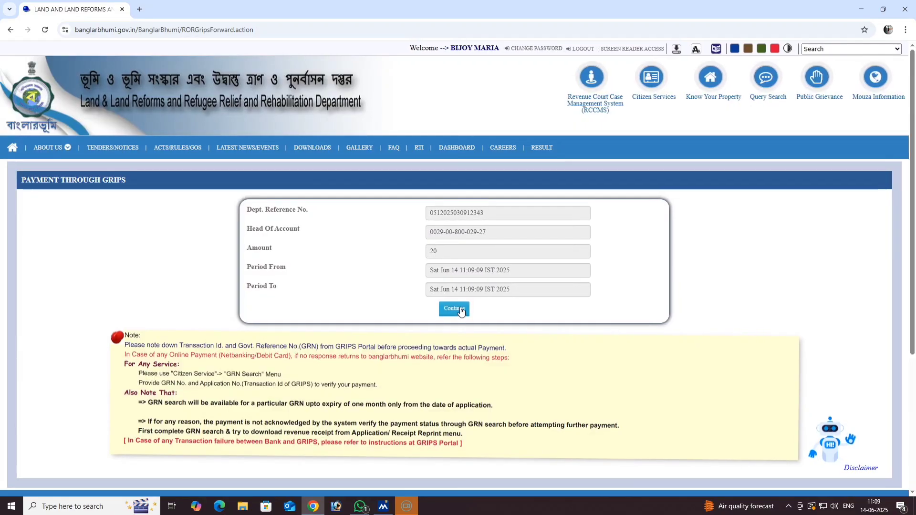
{"action": "left_click", "coordinate": [458, 308]}
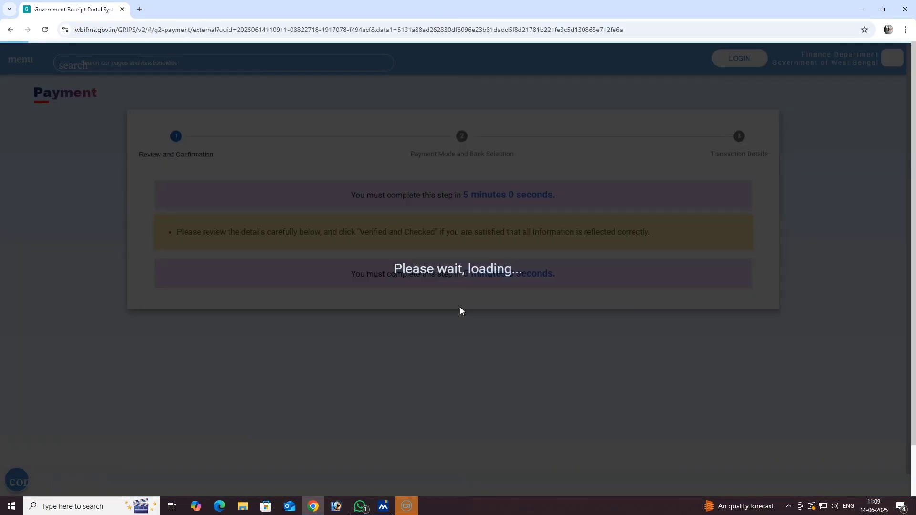
- Confirm the ₹20 fee details as verified and checked on GRIPS 2.0
{"action": "scroll", "coordinate": [401, 340], "scroll_direction": "down", "scroll_amount": 3}
{"action": "scroll", "coordinate": [400, 339], "scroll_direction": "down", "scroll_amount": 5}
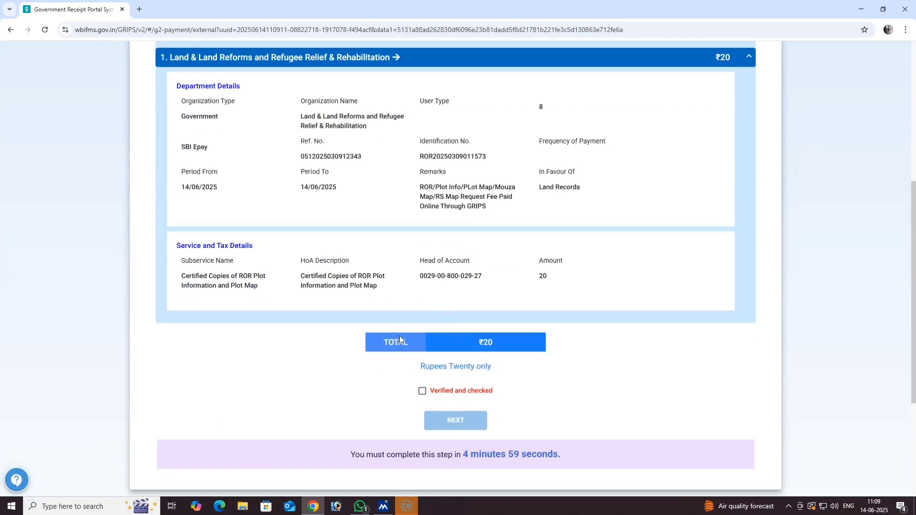
{"action": "left_click", "coordinate": [422, 295]}
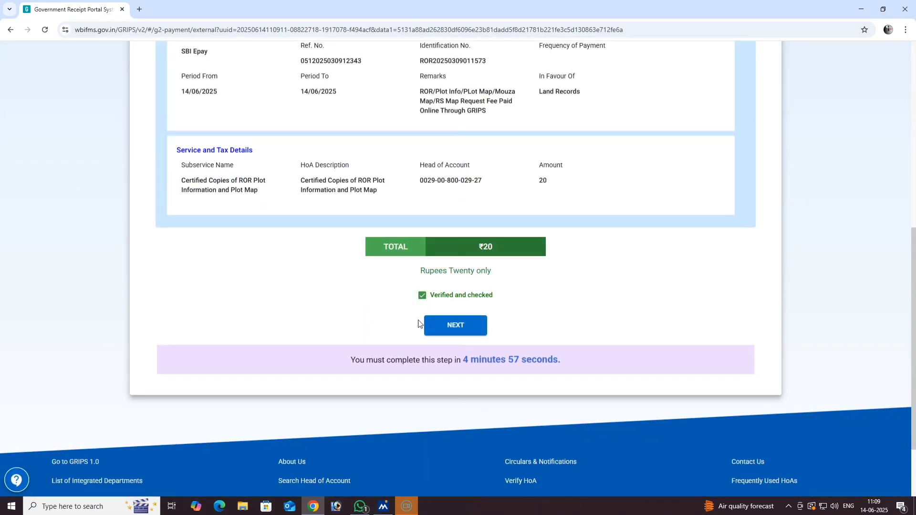
{"action": "left_click", "coordinate": [470, 328]}
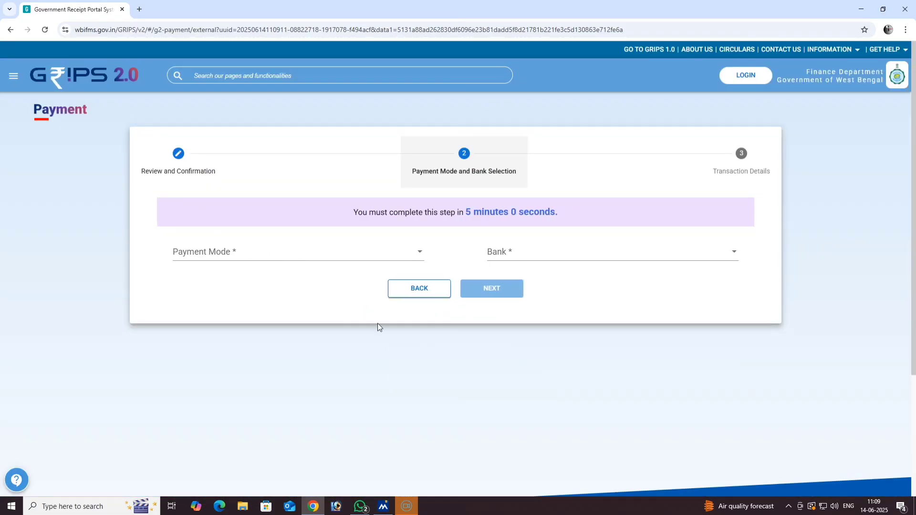
- Set Payment Mode to SBI Epay and Pay through to Payment Gateway/Bank
{"action": "left_click", "coordinate": [237, 254]}
{"action": "left_click", "coordinate": [237, 253]}
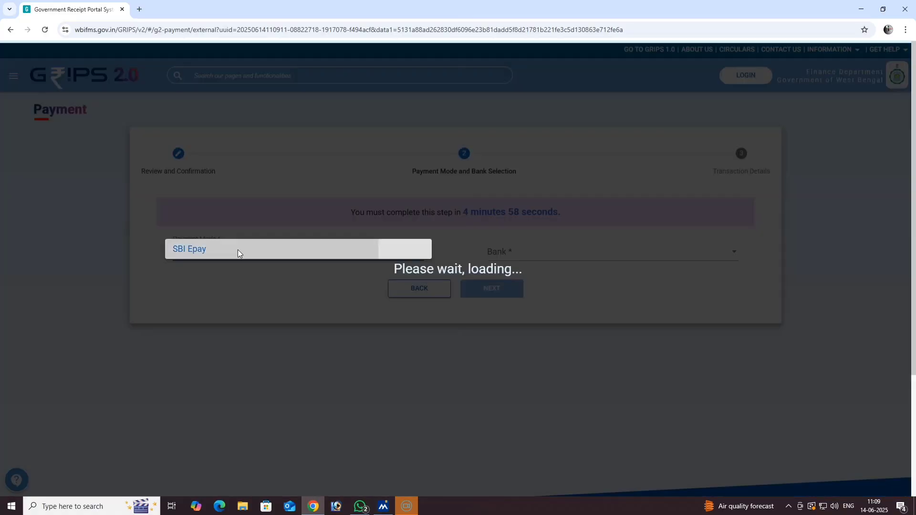
{"action": "left_click", "coordinate": [523, 252]}
{"action": "left_click", "coordinate": [524, 251]}
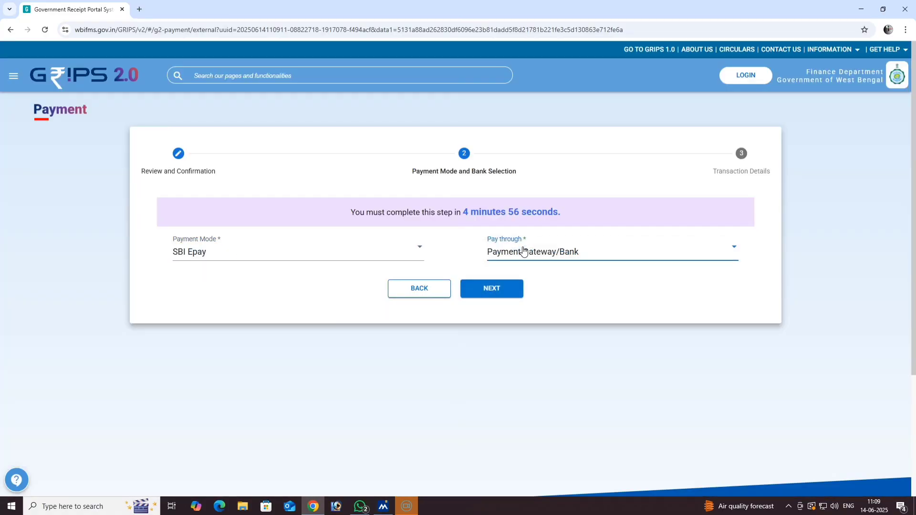
- Generate the payment reference and send the ₹20 payment on to SBIePay
{"action": "left_click", "coordinate": [499, 288]}
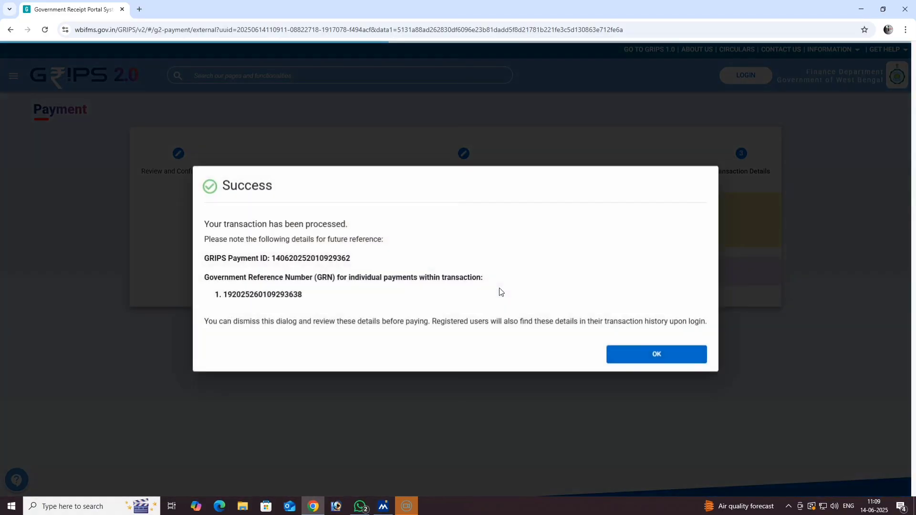
{"action": "left_click", "coordinate": [658, 354]}
{"action": "scroll", "coordinate": [370, 358], "scroll_direction": "down", "scroll_amount": 8}
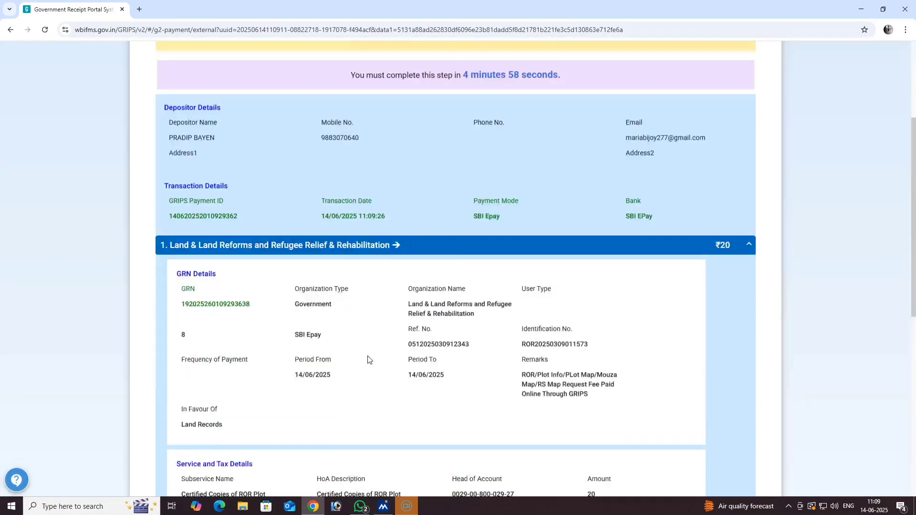
{"action": "scroll", "coordinate": [371, 357], "scroll_direction": "down", "scroll_amount": 2}
{"action": "left_click", "coordinate": [497, 366]}
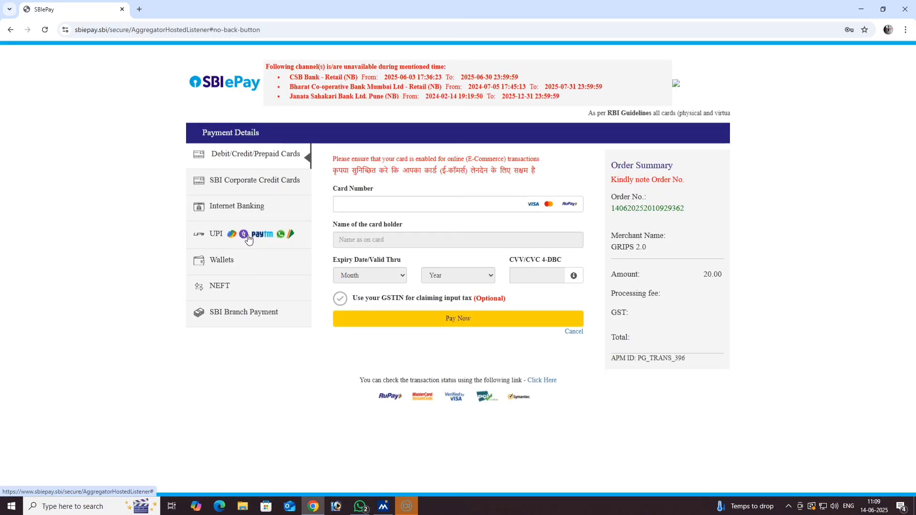
- Pay the ₹20 by SBIePay UPI QR code and download the challan as challan.pdf
{"action": "left_click", "coordinate": [249, 239]}
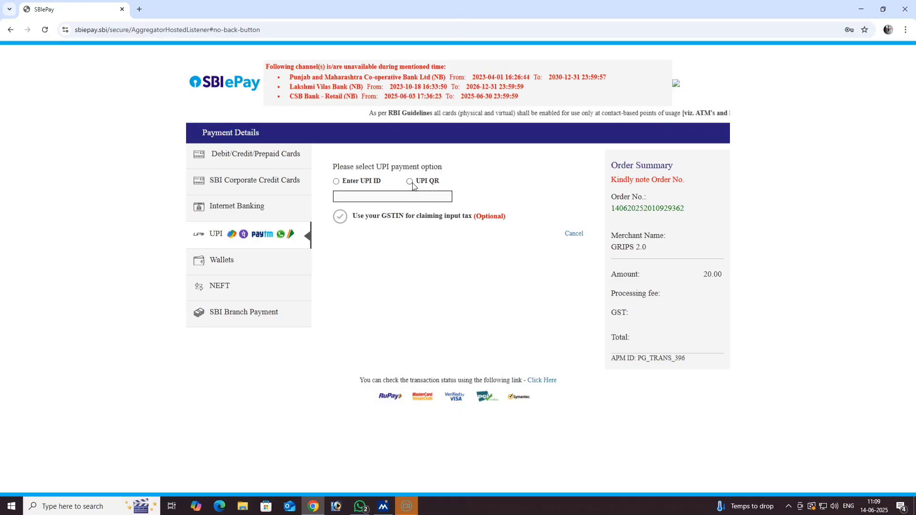
{"action": "left_click", "coordinate": [410, 181]}
{"action": "left_click", "coordinate": [460, 238]}
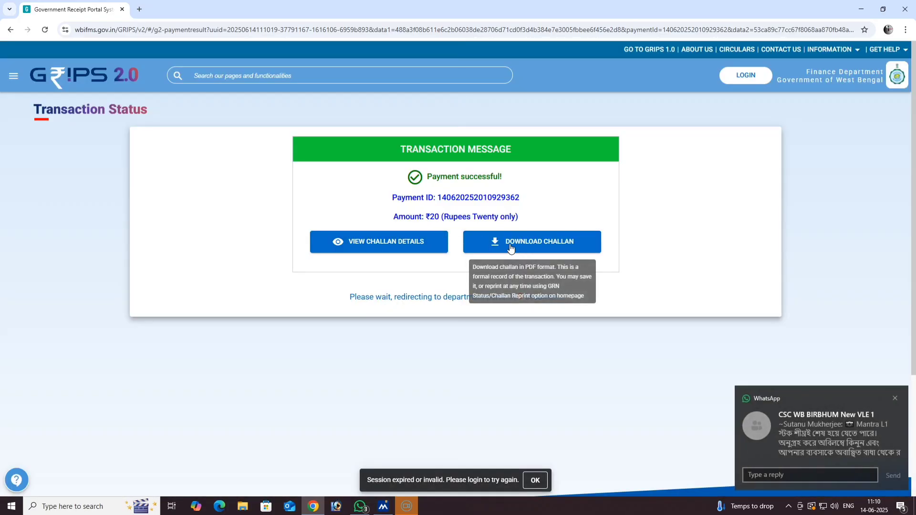
{"action": "left_click", "coordinate": [533, 245]}
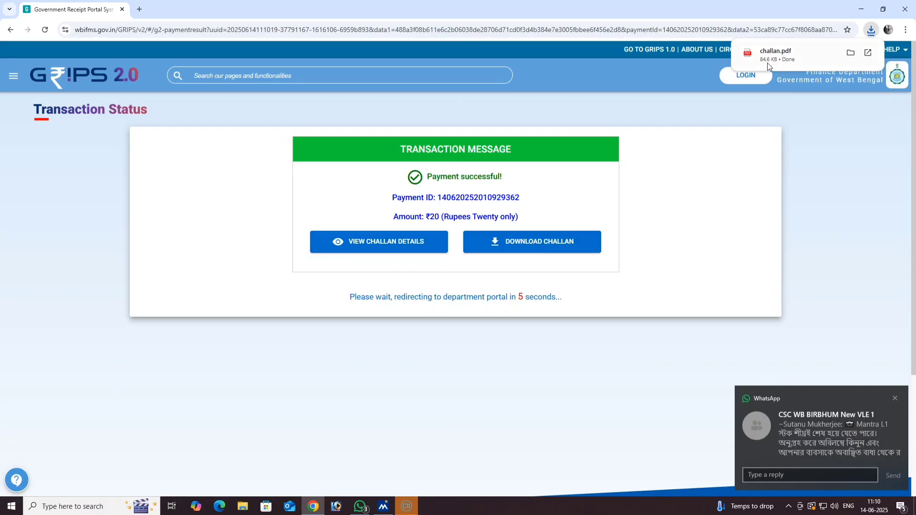
- Open challan.pdf and review both pages of the ₹20 GRIPS 2.0 receipt stamped PAID
{"action": "left_click", "coordinate": [797, 61]}
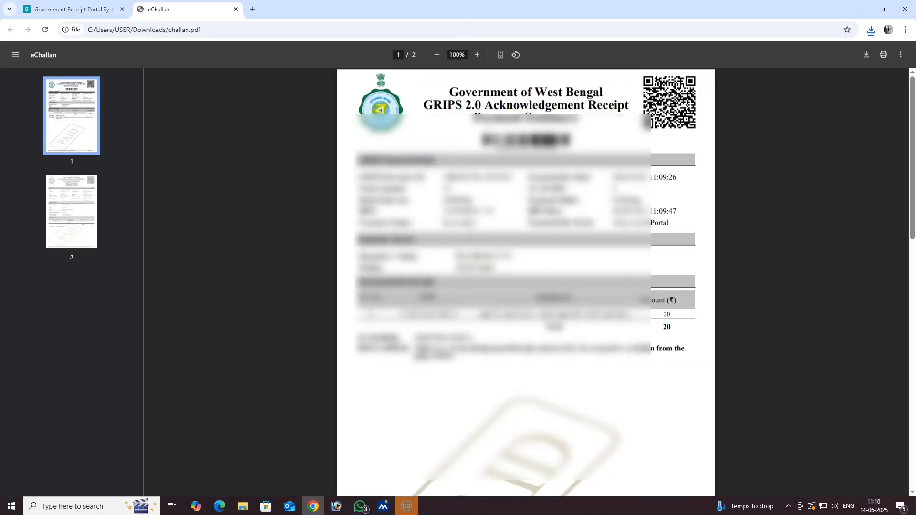
{"action": "scroll", "coordinate": [526, 282], "scroll_direction": "down", "scroll_amount": 9}
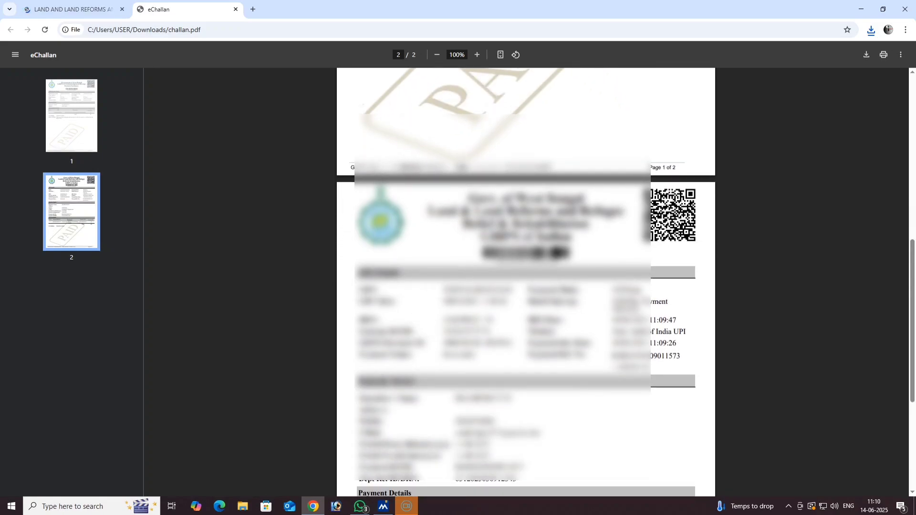
{"action": "scroll", "coordinate": [526, 281], "scroll_direction": "down", "scroll_amount": 1}
{"action": "scroll", "coordinate": [526, 281], "scroll_direction": "down", "scroll_amount": 1}
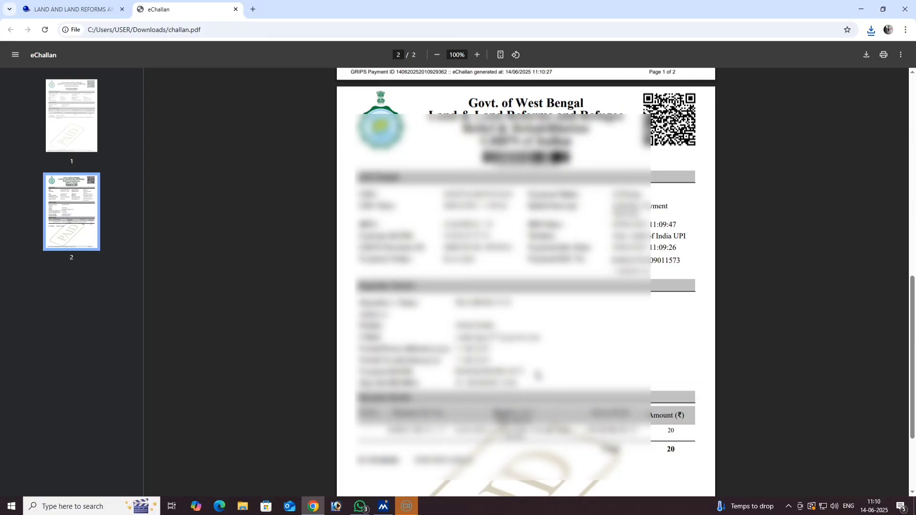
{"action": "scroll", "coordinate": [535, 376], "scroll_direction": "up", "scroll_amount": 2}
{"action": "scroll", "coordinate": [525, 281], "scroll_direction": "up", "scroll_amount": 9}
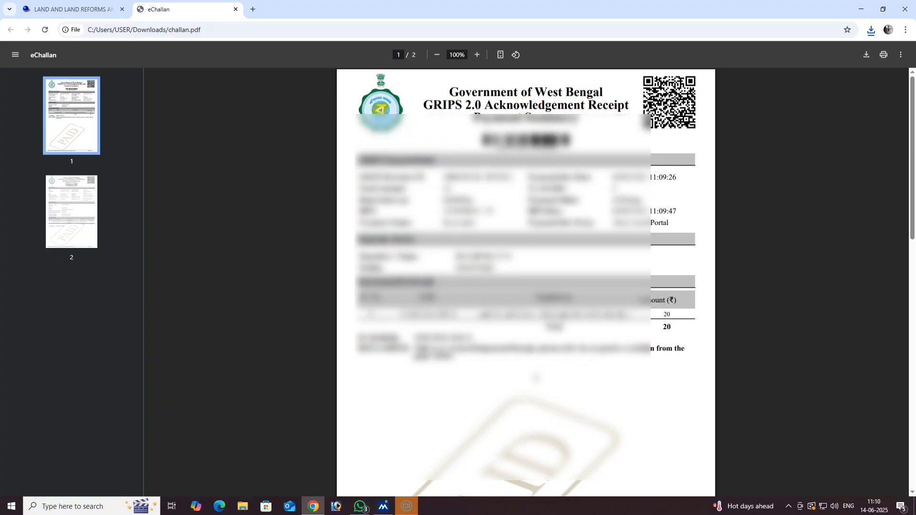
{"action": "left_click", "coordinate": [407, 507]}
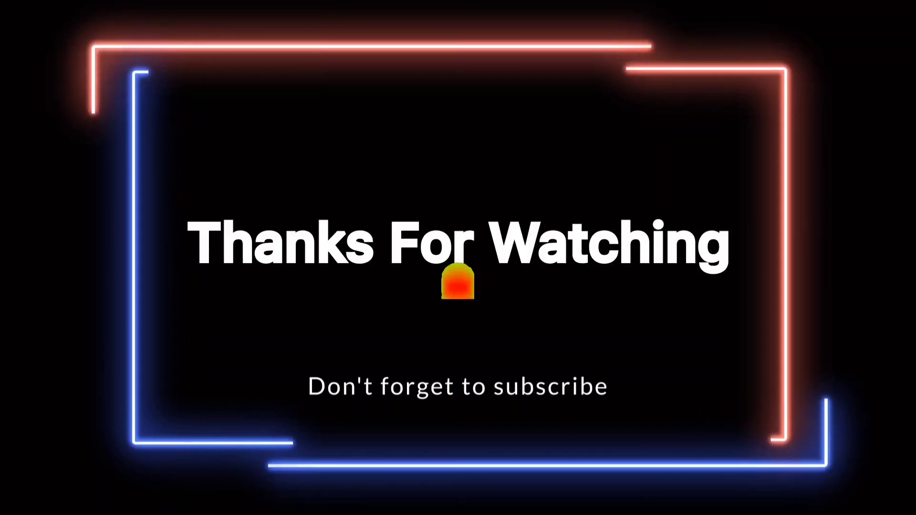